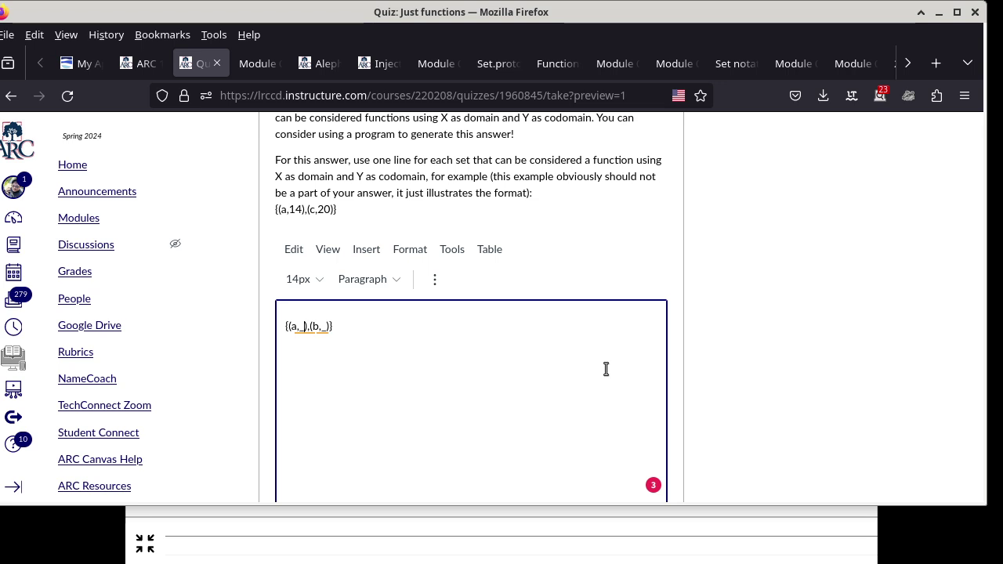
- Duplicate the template line {(a,_),(b,_)} in the answer box so that it fills three consecutive lines
key(Left)
key(Left)
key(Left)
key(Left)
key(ctrl+a)
key(ctrl+c)
key(Right)
key(Return)
key(ctrl+v)
key(Return)
key(Down)
key(BackSpace)
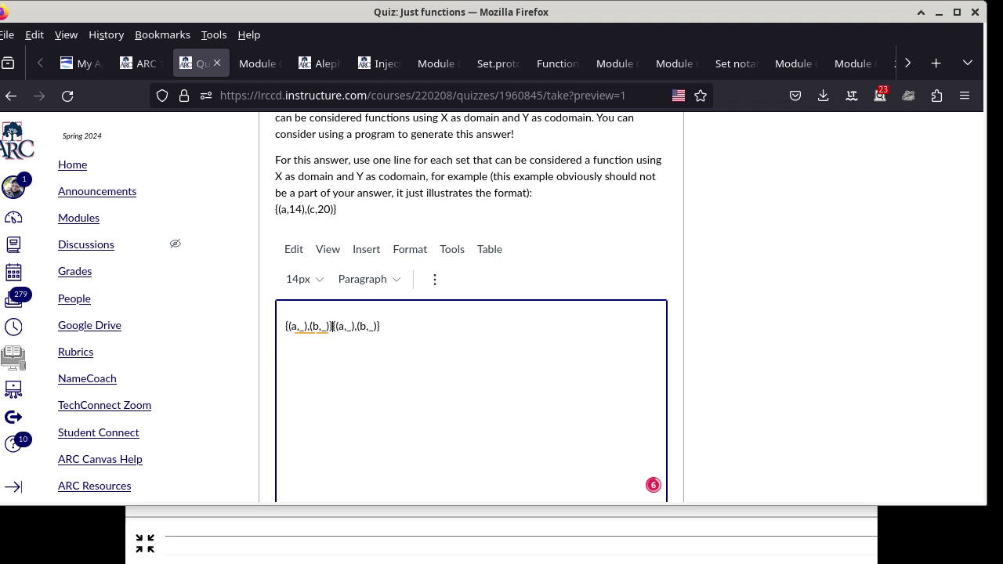
key(shift+Return)
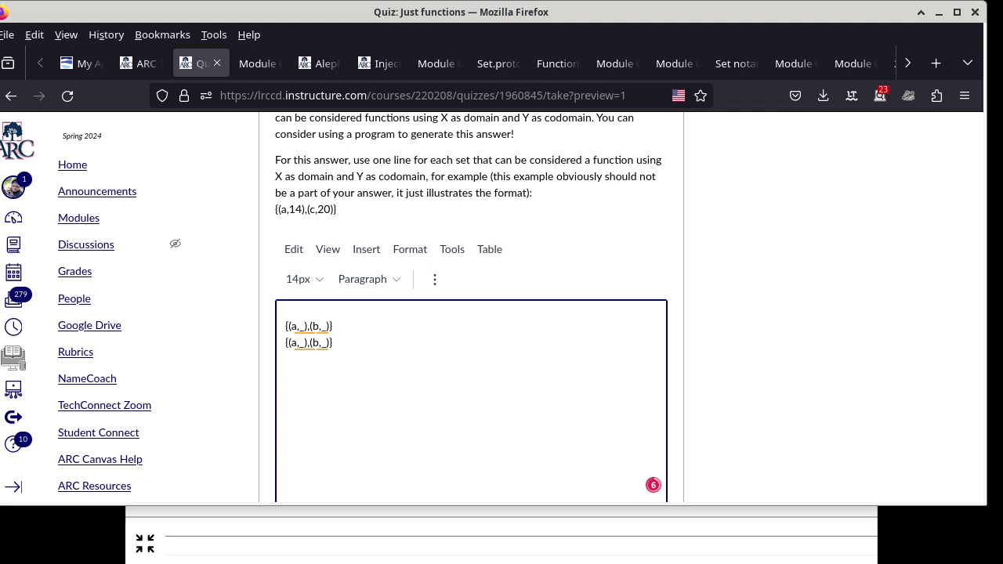
key(ctrl+v)
- Copy the three template lines and paste the block twice below, giving nine lines in three groups
key(Up)
key(shift+Down)
key(shift+Down)
key(shift+End)
key(ctrl+c)
key(Right)
key(ctrl+v)
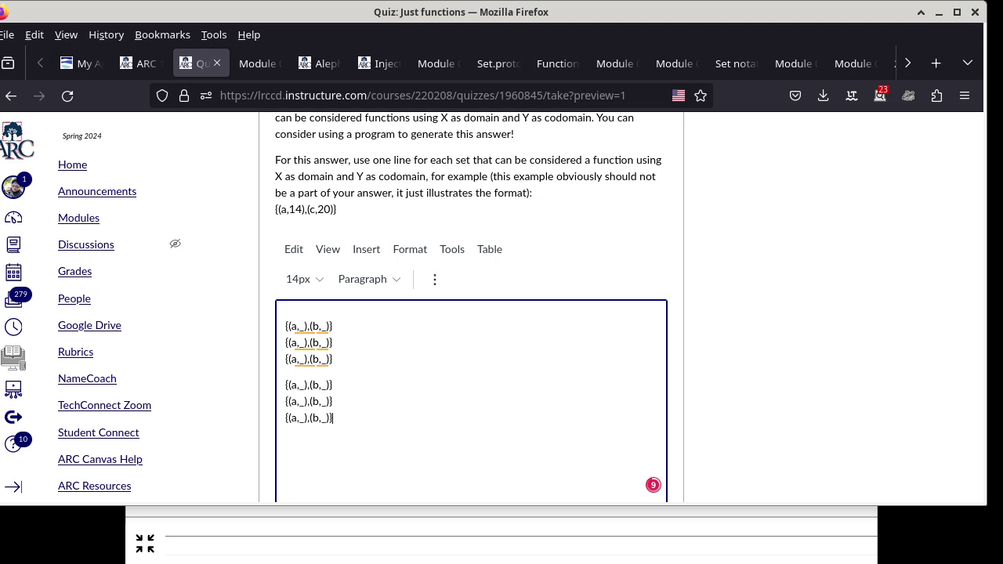
key(ctrl+v)
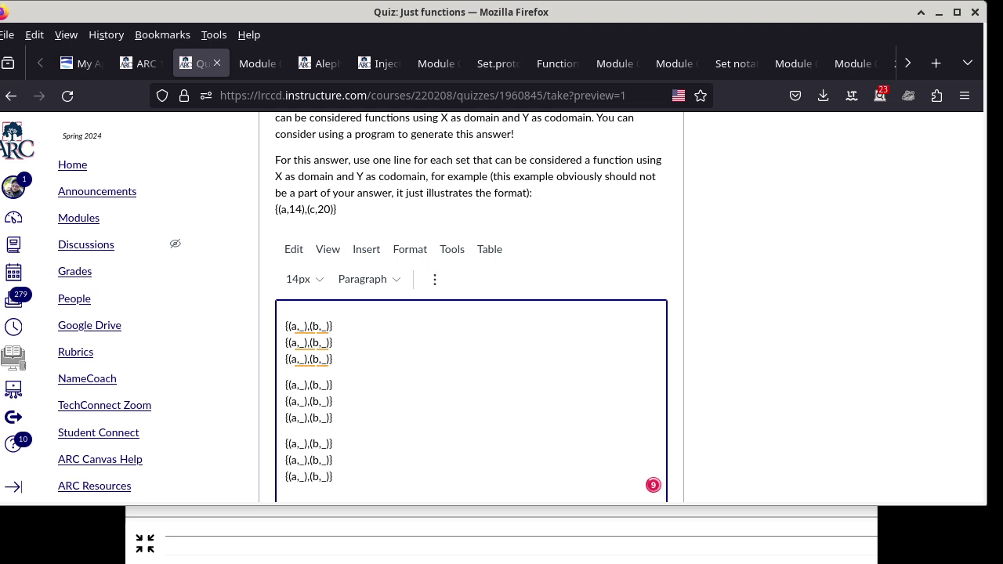
- Replace the blank paired with a by 1 in all three lines of the first group
click(285, 326)
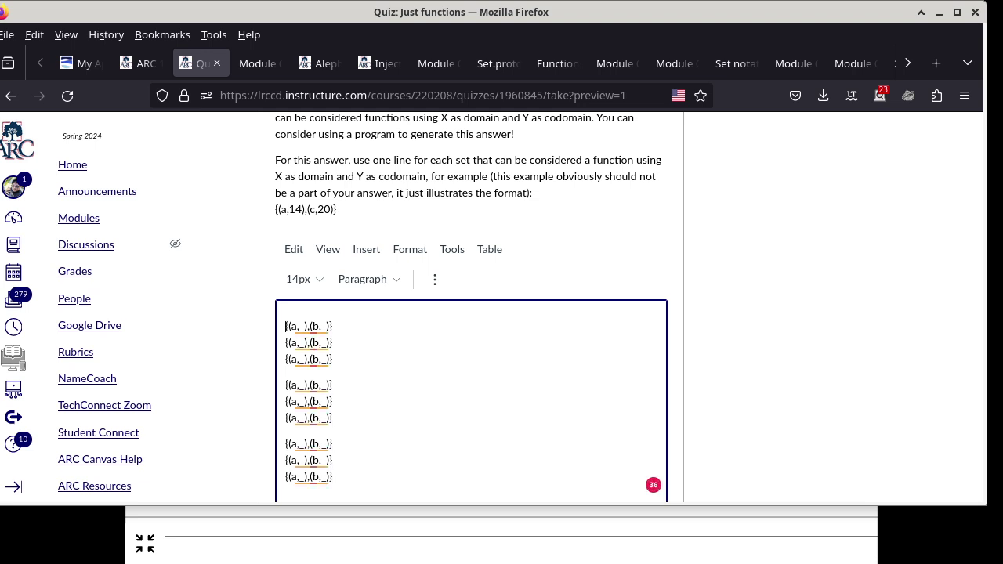
double_click(302, 326)
text(1)
double_click(302, 342)
text(1)
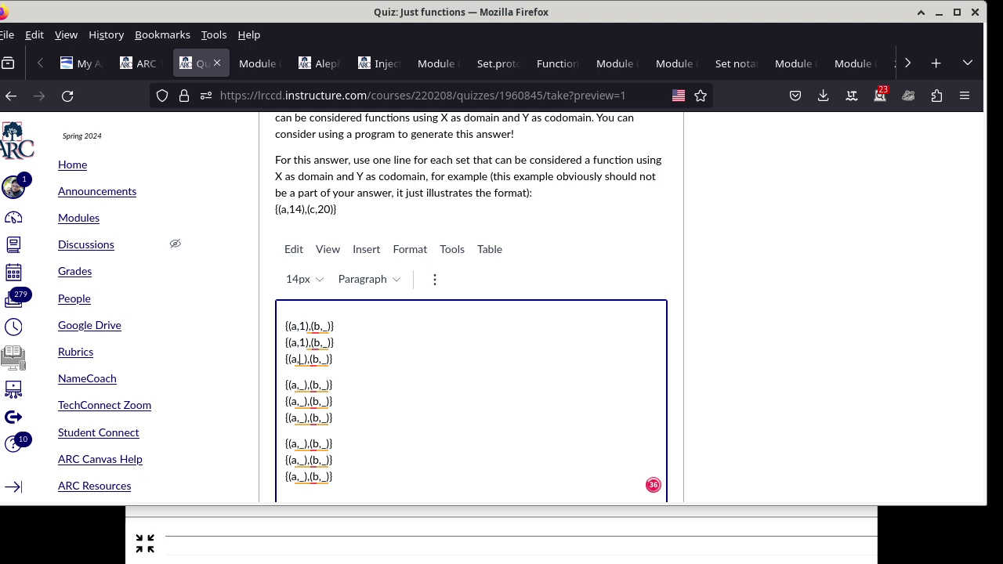
double_click(304, 359)
text(1)
- Fill the blanks paired with b in the first group with 1, 2 and 3, one value per line
double_click(325, 326)
text(1)
double_click(325, 342)
text(2)
double_click(325, 359)
text(3)
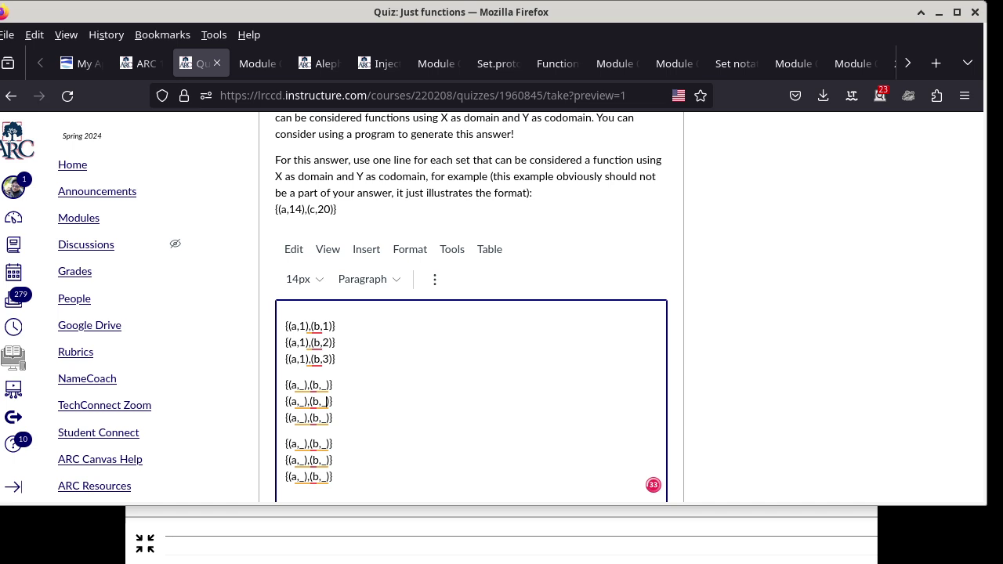
- Replace the blank paired with a by 2 in all three lines of the second group
double_click(303, 384)
text(2)
double_click(303, 401)
text(2)
double_click(303, 418)
text(2)
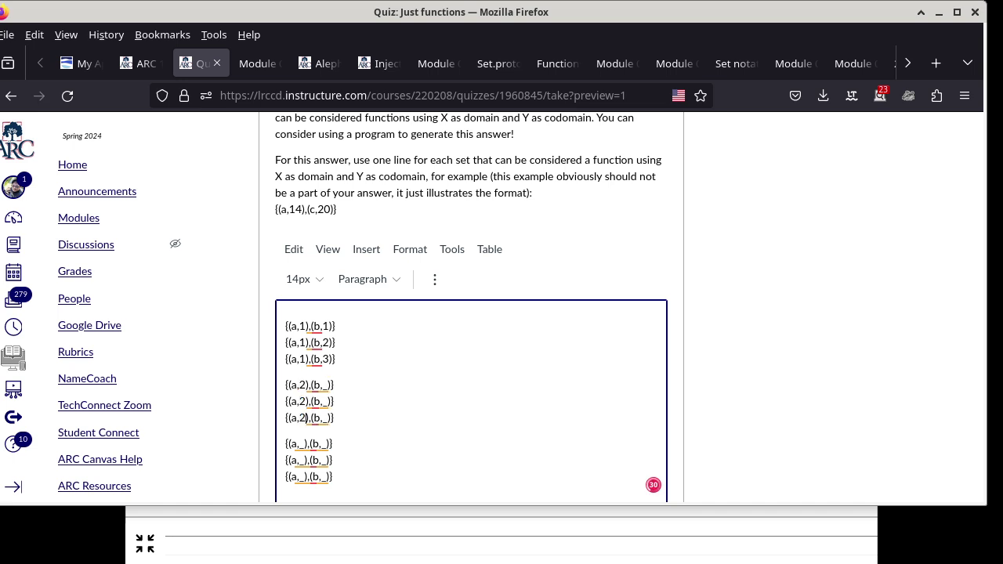
- Fill the blanks paired with b in the second group with 1, 2 and 3, one value per line
double_click(326, 384)
text(1)
double_click(323, 401)
text(2)
double_click(325, 417)
text(3)
- Replace the blank paired with a by 3 in all three lines of the third group
double_click(304, 443)
text(3)
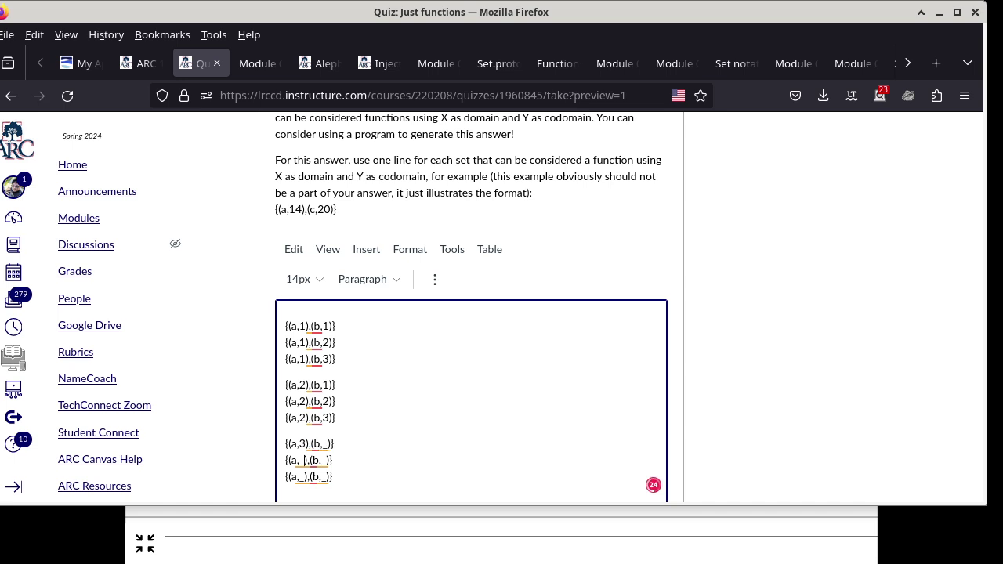
double_click(304, 460)
text(3)
double_click(302, 477)
text(3)
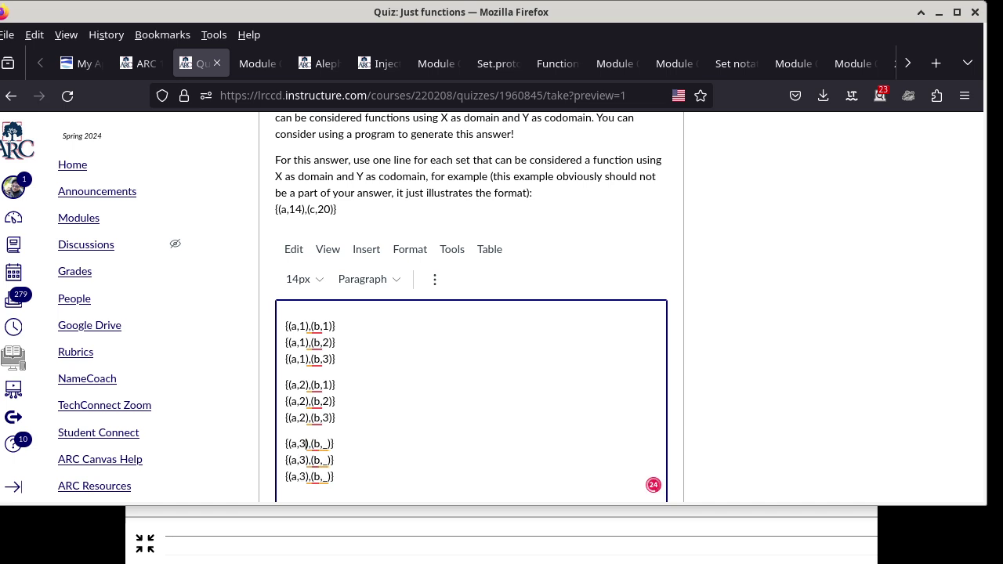
- Fill the blanks paired with b in the third group with 1, 2 and 3, one value per line
double_click(326, 443)
text(1)
double_click(326, 460)
text(2)
double_click(327, 476)
text(3)
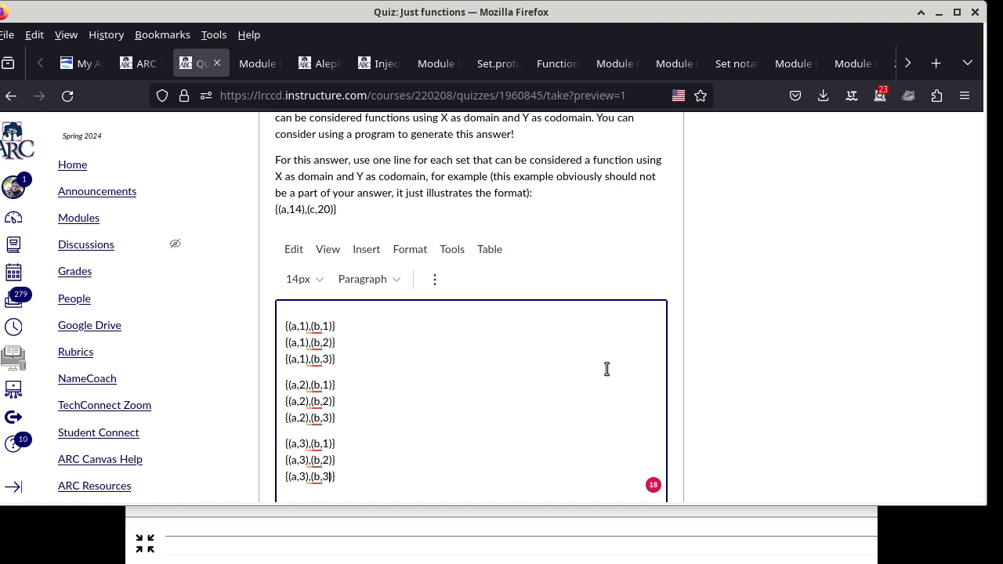
- Move on to Question 4 of the quiz, and switch to a blank page in the handwriting notes
scroll(725, 333, down, 5)
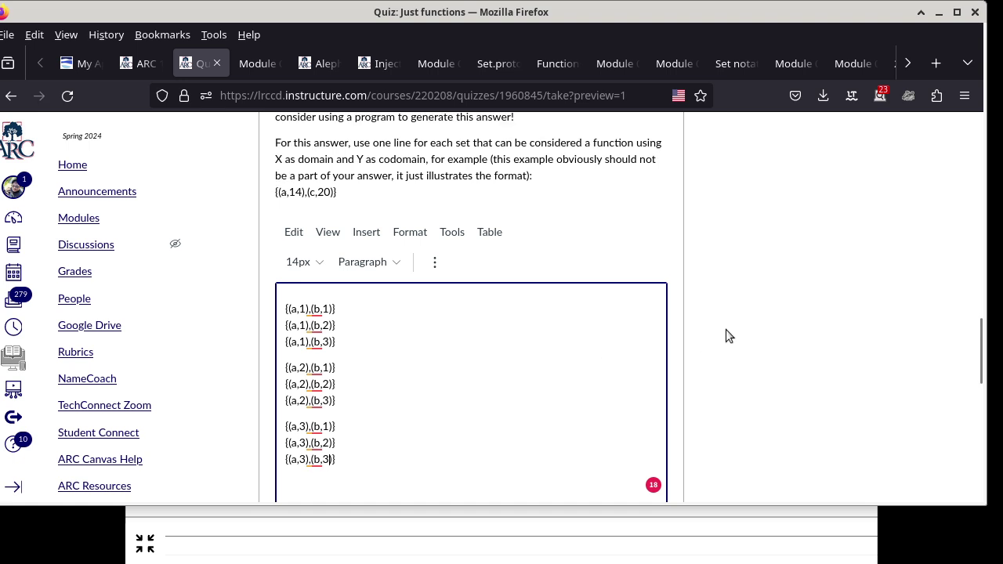
scroll(727, 330, down, 2)
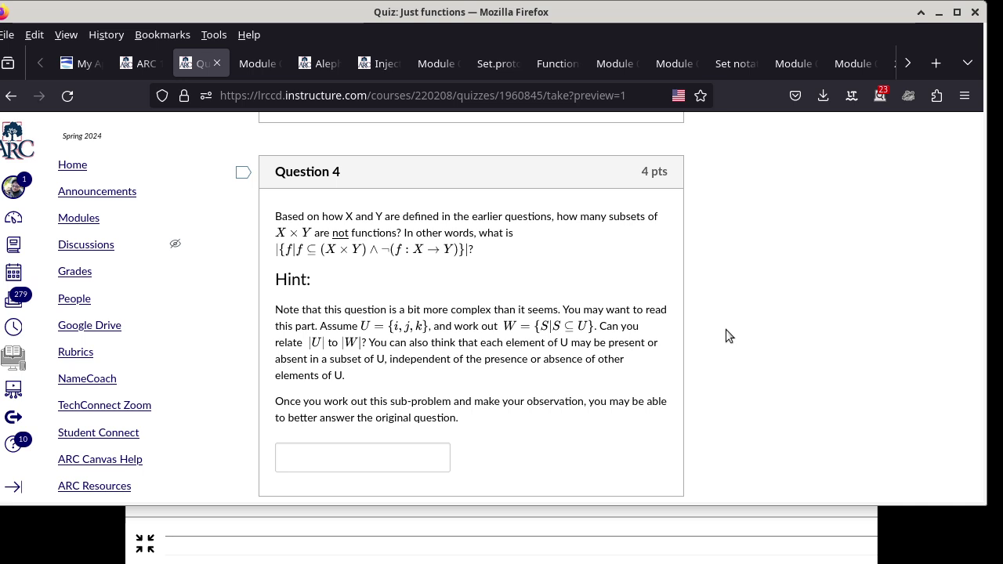
key(Print)
key(Escape)
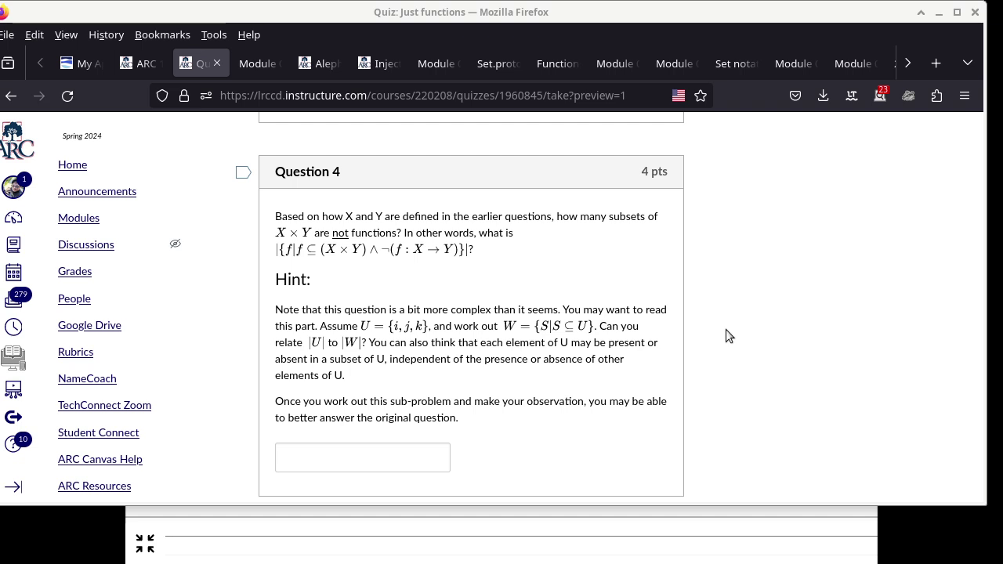
key(Print)
key(Escape)
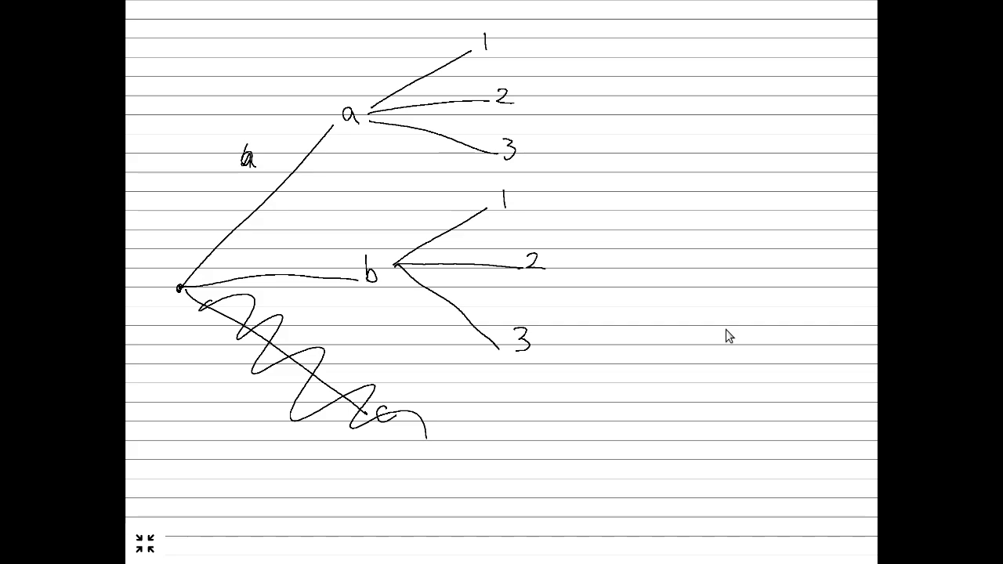
key(Page_Down)
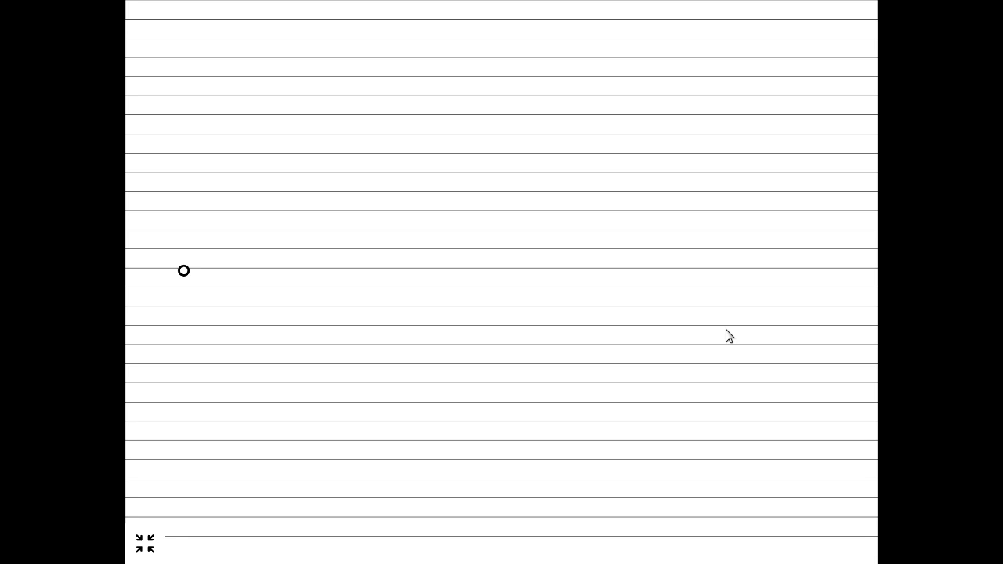
- Draw a root dot with two diverging branches for element i, ending in ∈ on the upper and ∉ on the lower
drag(181, 279, 183, 278)
mouse_move(183, 281)
mouse_down()
mouse_move(296, 180)
mouse_move(227, 322)
mouse_move(307, 393)
mouse_up()
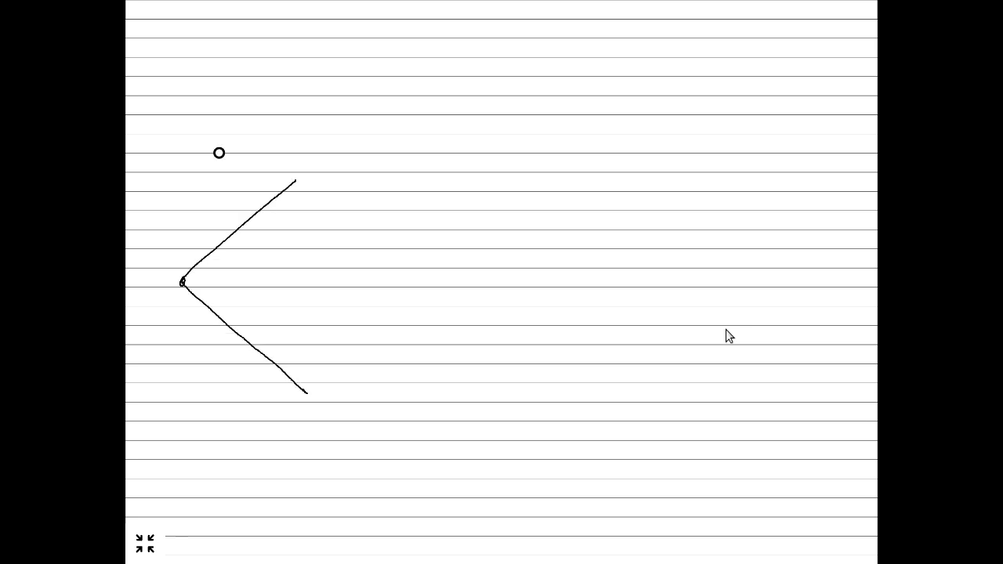
drag(219, 153, 224, 181)
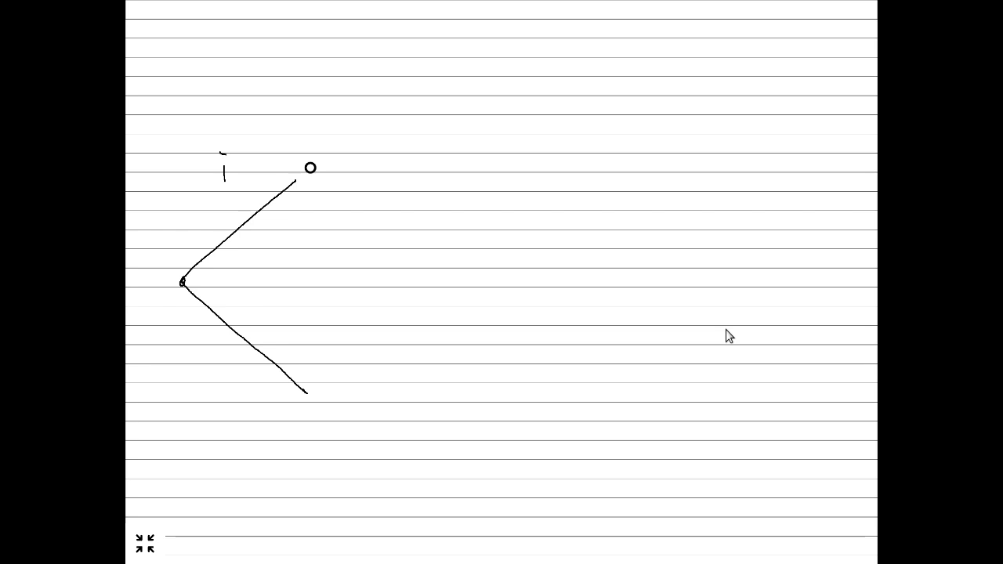
drag(313, 167, 316, 187)
drag(326, 382, 325, 408)
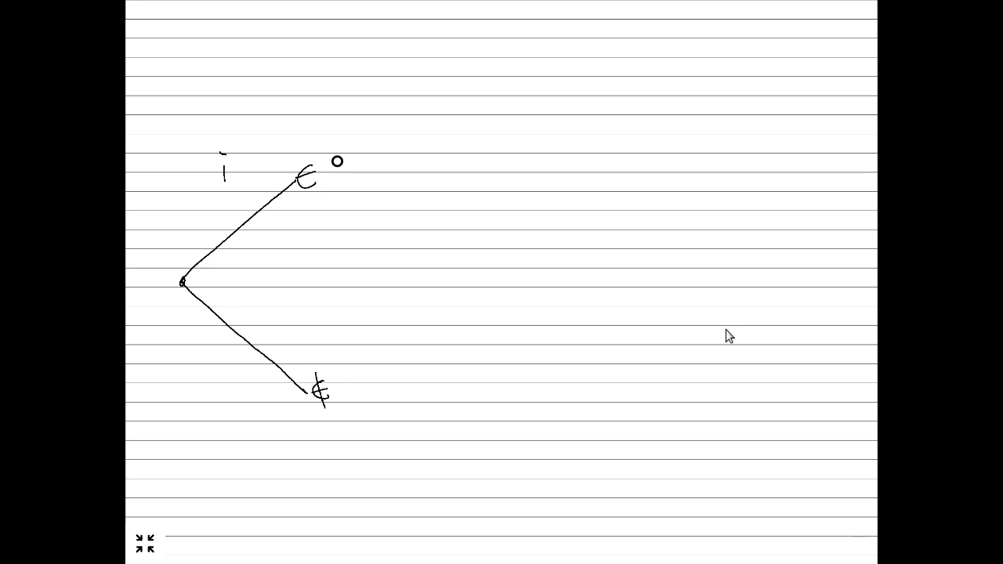
- Draw two branches labelled j from the upper ∈ node of i, ending in ∈ and ∉
drag(332, 167, 419, 118)
drag(331, 169, 442, 204)
mouse_move(359, 90)
mouse_down()
mouse_move(372, 89)
mouse_move(357, 111)
mouse_up()
mouse_move(438, 106)
mouse_down()
mouse_move(438, 122)
mouse_move(440, 112)
mouse_up()
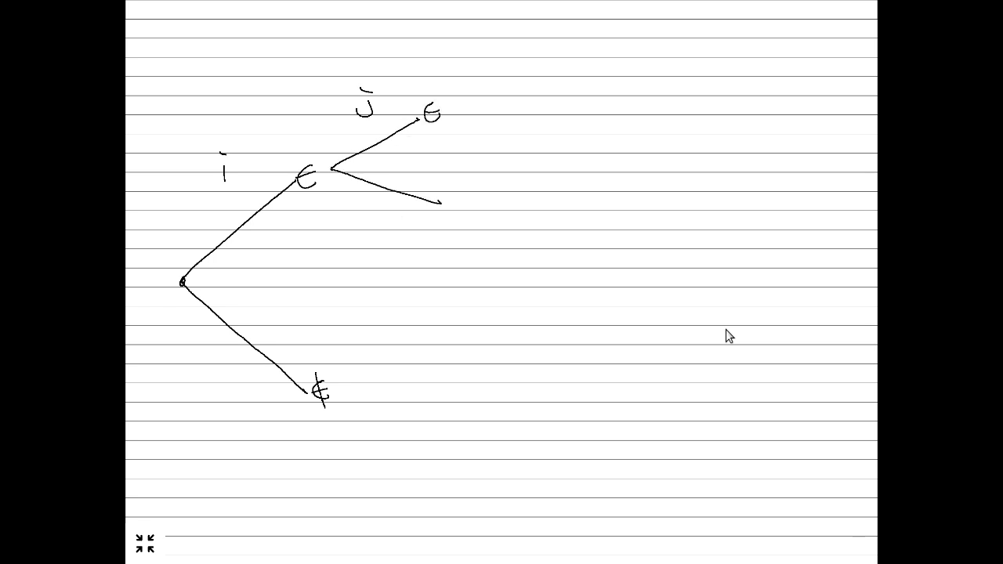
drag(461, 190, 459, 208)
mouse_move(444, 200)
mouse_down()
mouse_move(462, 201)
mouse_move(459, 215)
mouse_up()
- Draw two branches from the ∉ node of i, ending in ∈ and ∉, and label each branch j
drag(342, 384, 429, 330)
drag(343, 382, 449, 452)
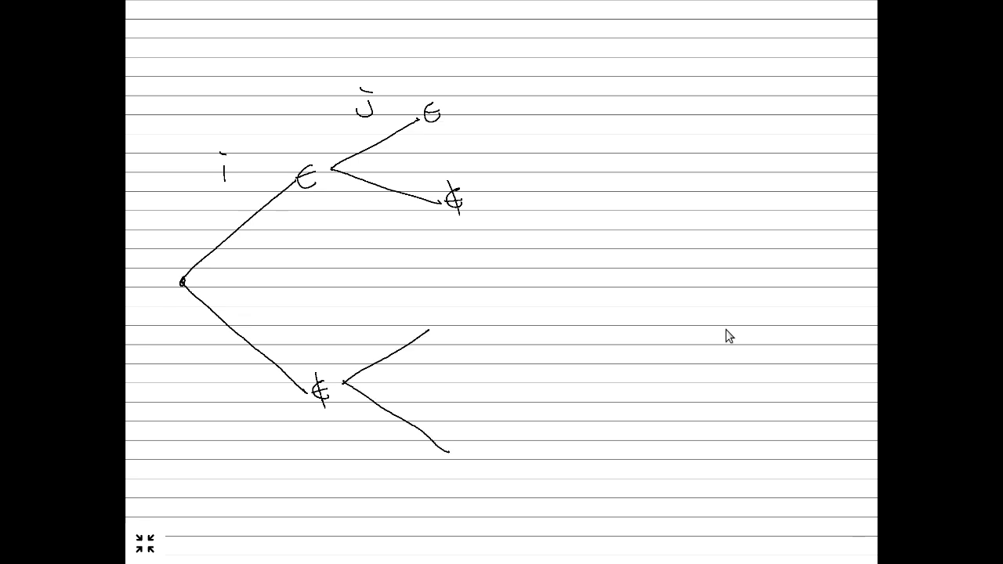
drag(461, 323, 462, 338)
drag(468, 430, 471, 466)
drag(384, 317, 376, 327)
drag(383, 425, 394, 430)
drag(389, 444, 376, 459)
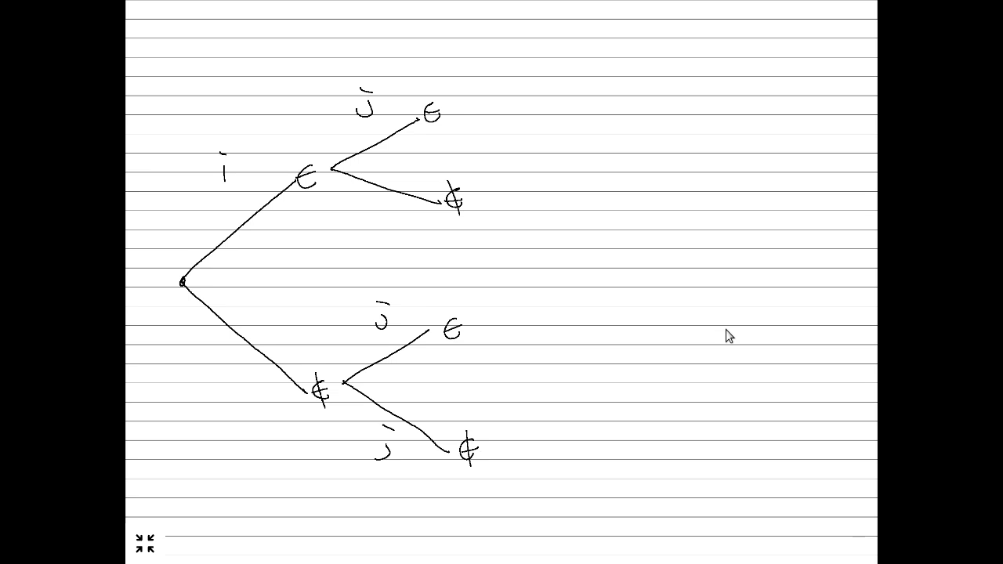
- Draw third-level branches for k from the upper three j nodes, marking their ends ∈ and ∉
mouse_move(469, 107)
mouse_down()
mouse_move(565, 66)
mouse_move(558, 109)
mouse_up()
mouse_move(505, 47)
mouse_down()
mouse_move(508, 77)
mouse_move(525, 74)
mouse_up()
drag(586, 55, 583, 117)
mouse_move(477, 196)
mouse_down()
mouse_move(562, 178)
mouse_move(558, 219)
mouse_up()
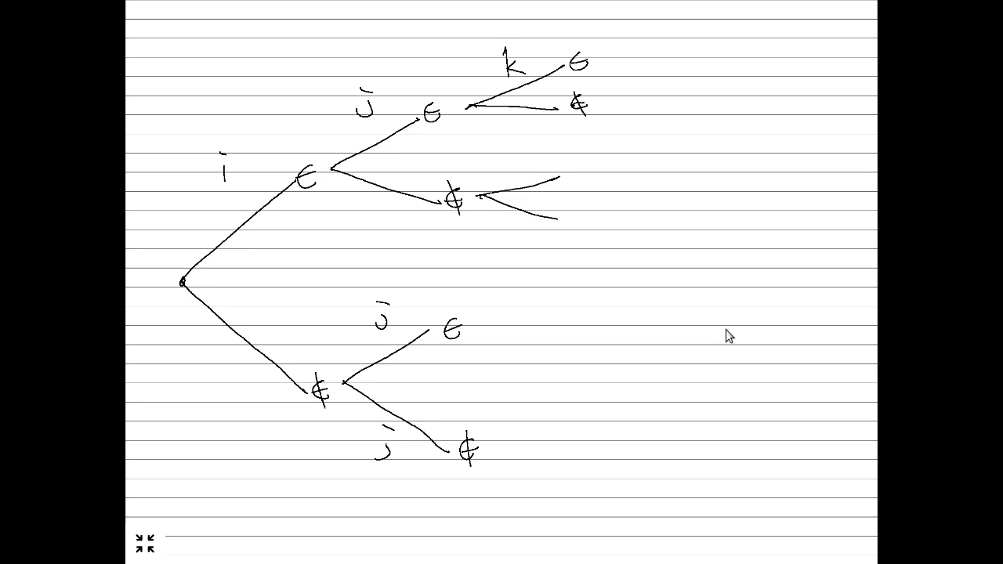
drag(582, 168, 583, 233)
mouse_move(486, 325)
mouse_down()
mouse_move(582, 294)
mouse_move(566, 342)
mouse_up()
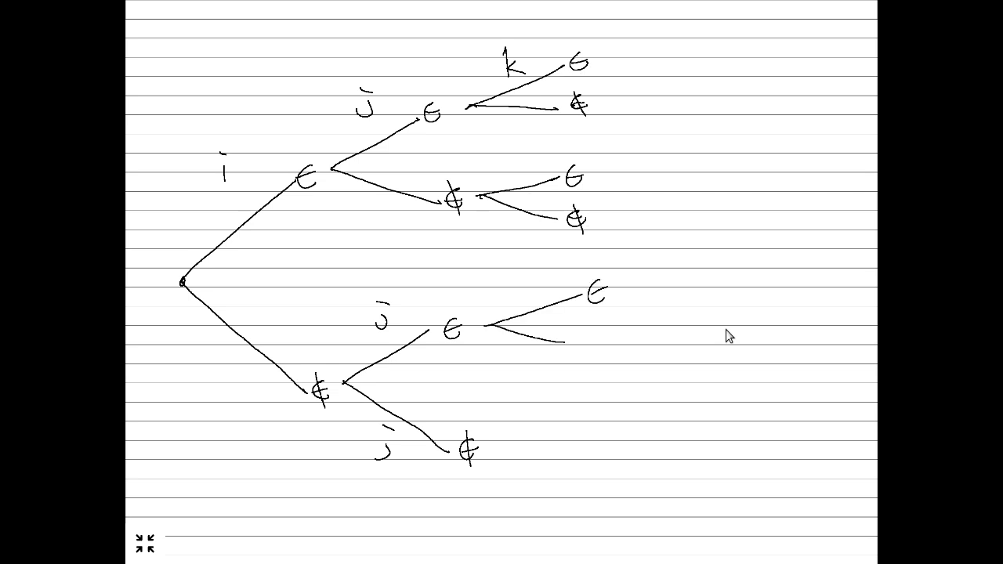